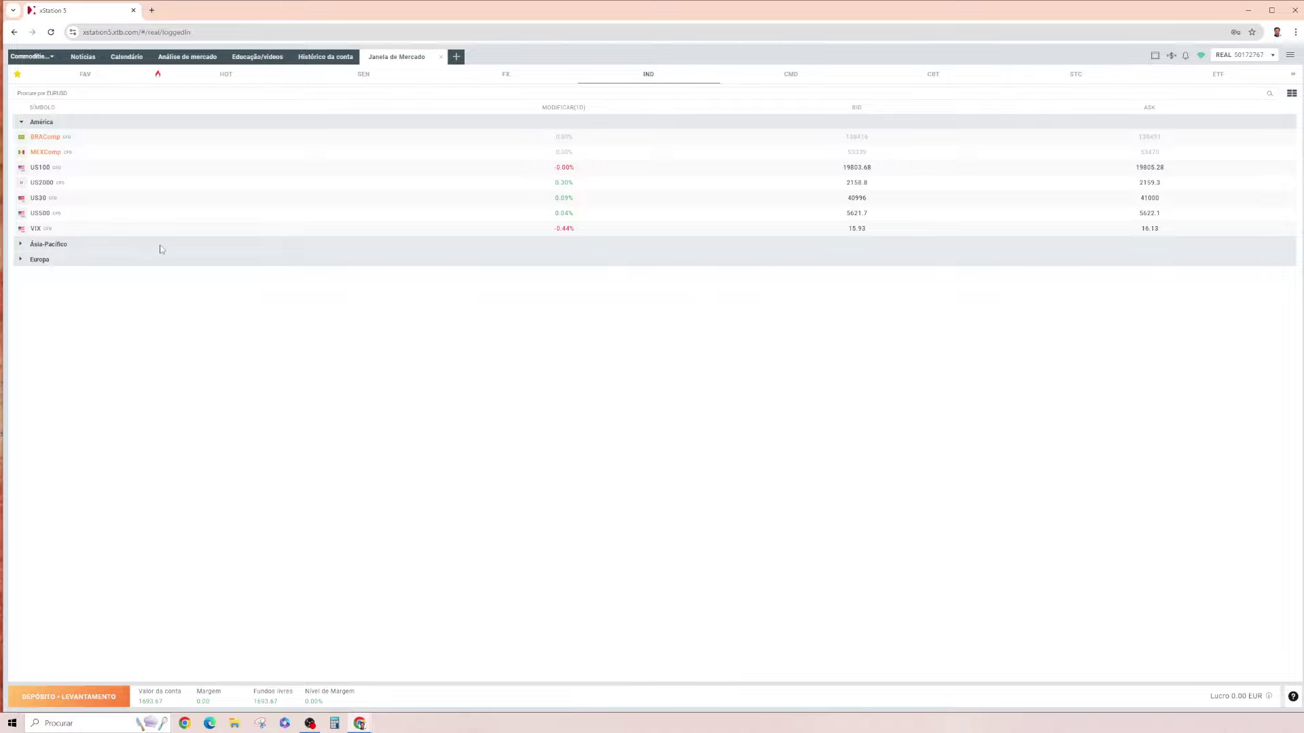
# Step: Review yesterday's and today's events in the economic calendar
pyautogui.click(133, 59)
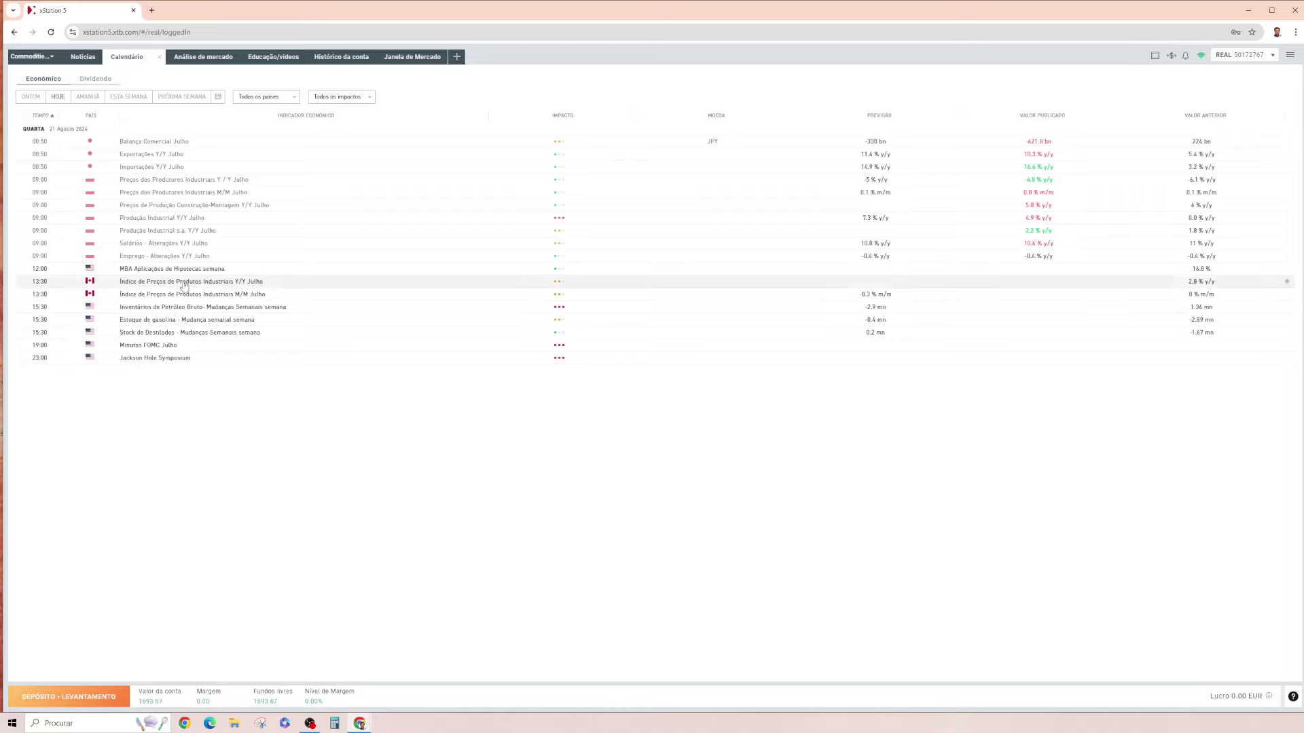
pyautogui.click(30, 96)
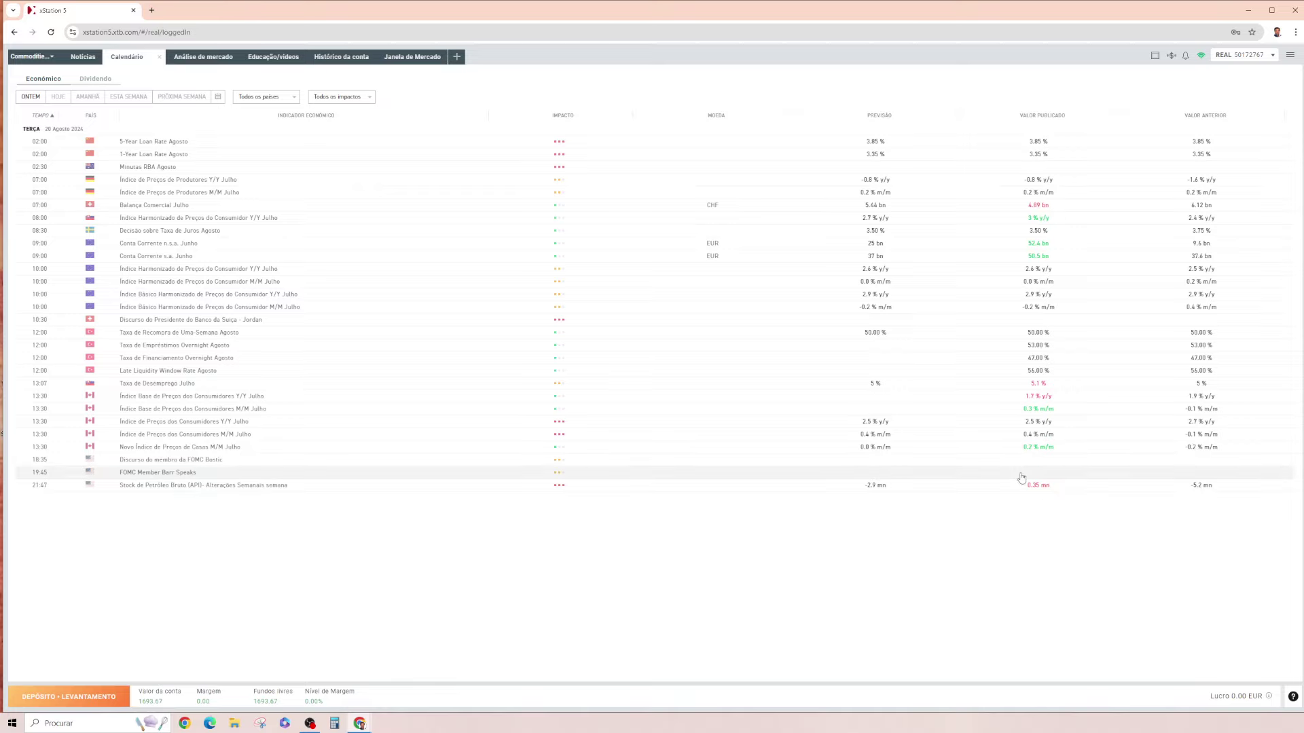
pyautogui.click(58, 96)
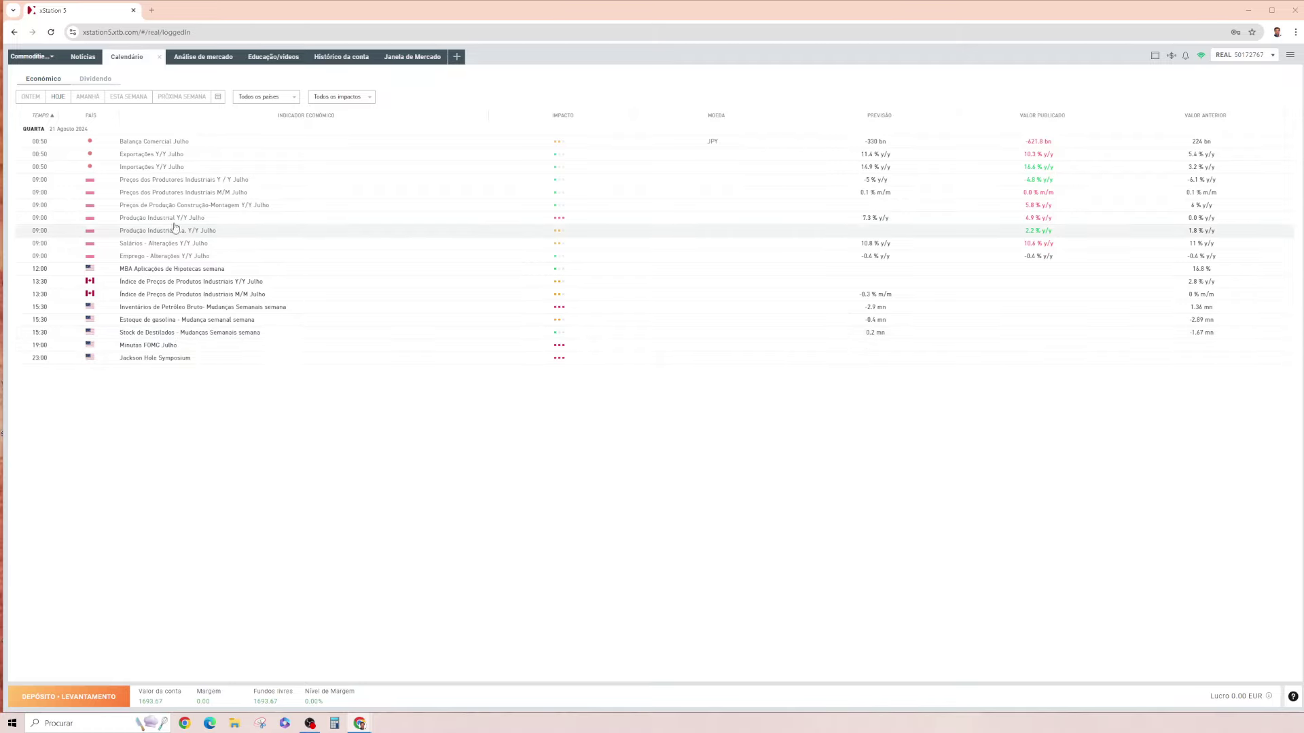
# Step: Return to the commodities workspace and examine the NATGAS (H4) and GOLD (D1) charts
pyautogui.click(36, 59)
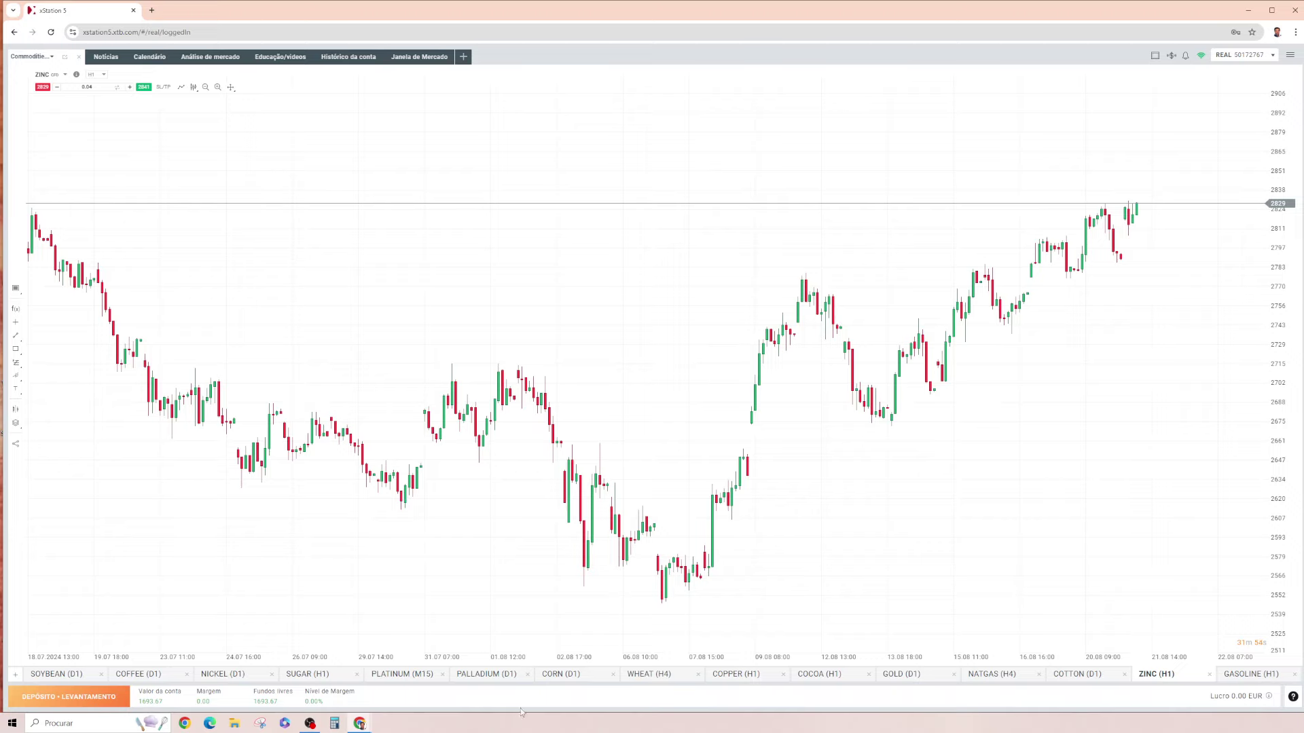
pyautogui.click(991, 674)
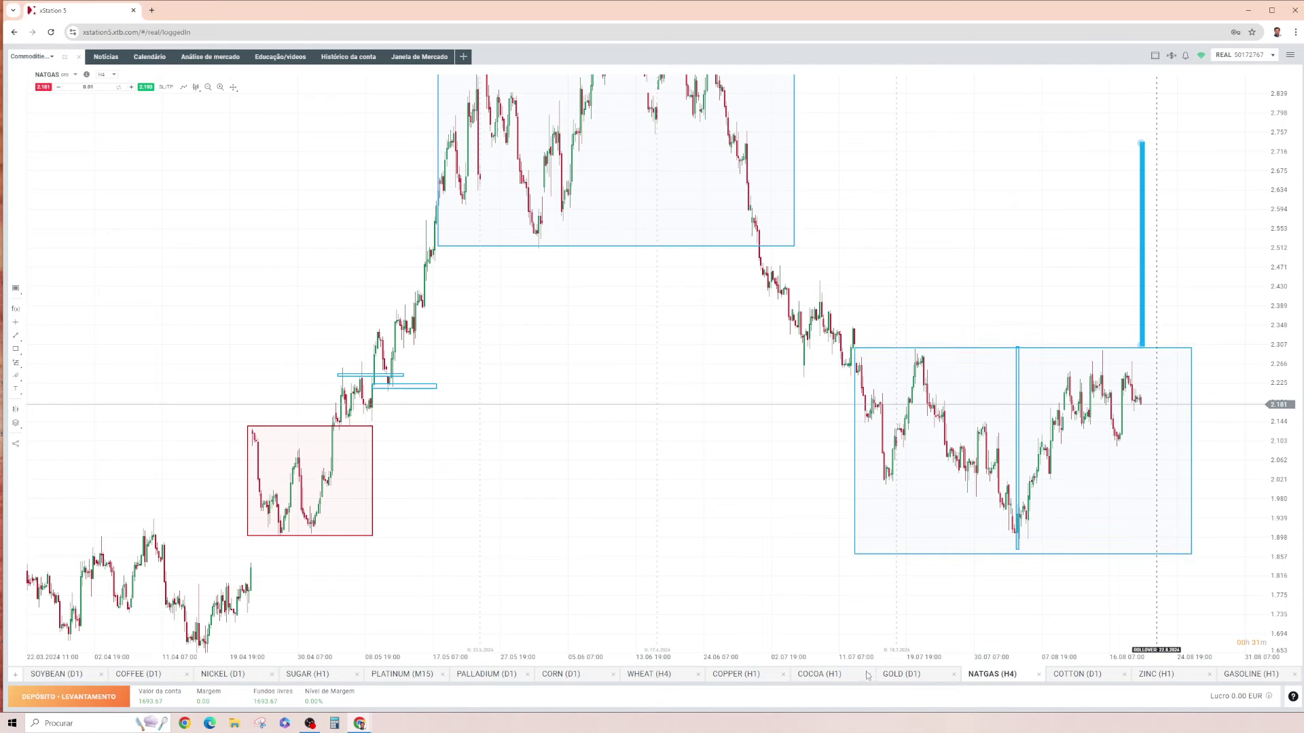
pyautogui.click(895, 674)
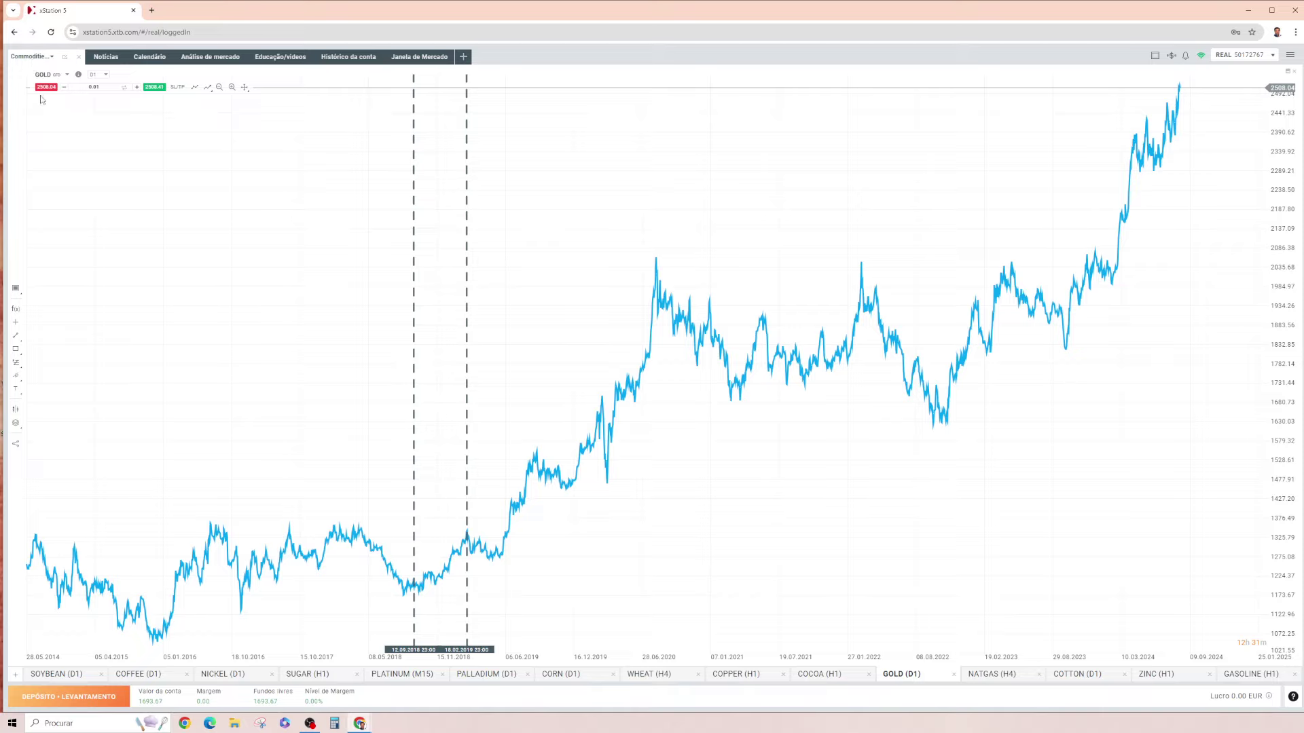
# Step: Switch from the commodities workspace to the day-trading workspace that holds the index charts
pyautogui.click(31, 56)
pyautogui.scroll(-2, 45, 111)
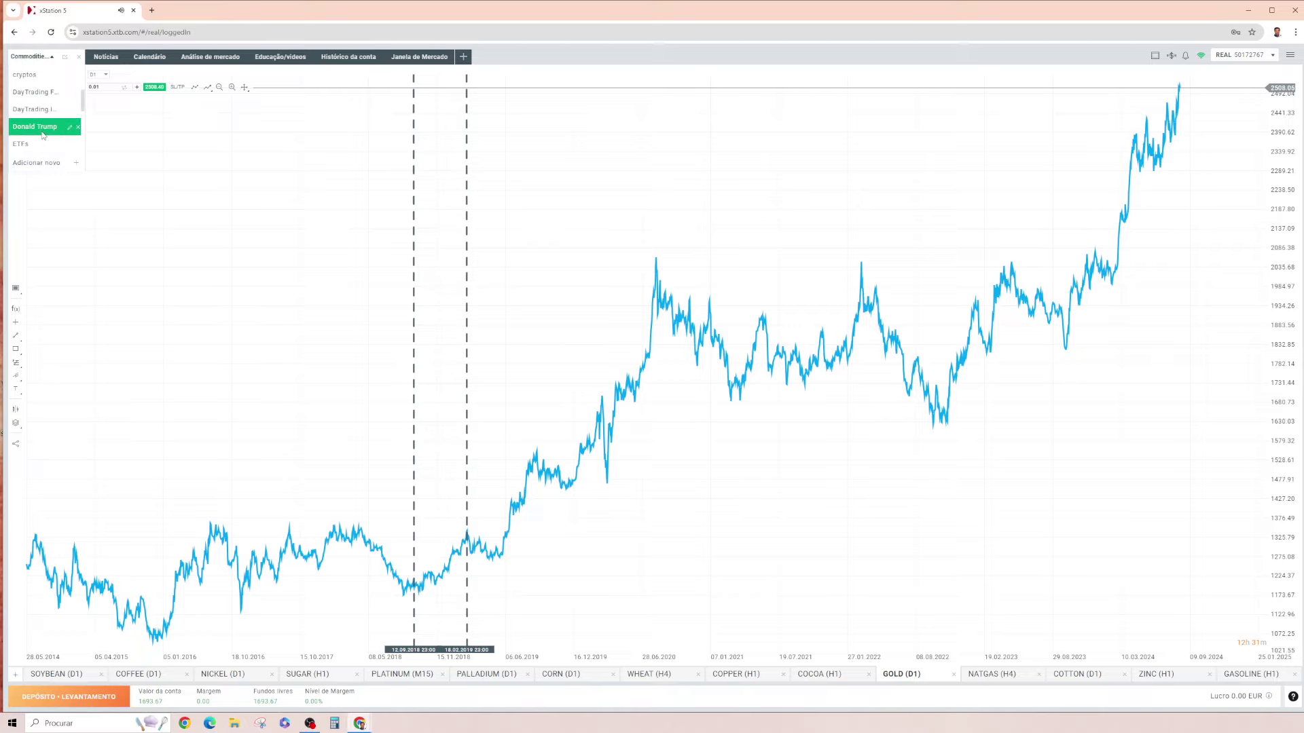
pyautogui.click(44, 121)
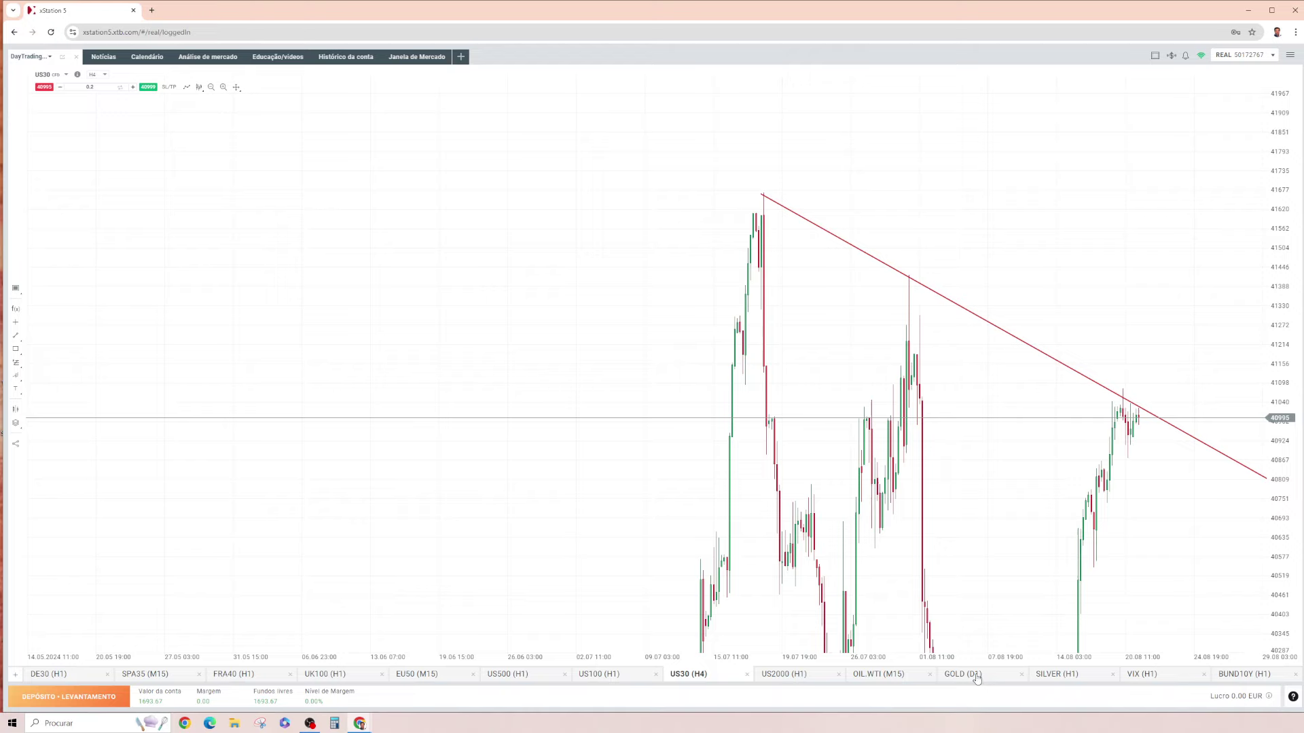
# Step: Examine the GOLD (D1), SILVER (H1) and OIL.WTI (M15) charts, including more of the oil price history
pyautogui.click(975, 674)
pyautogui.scroll(-5, 1114, 488)
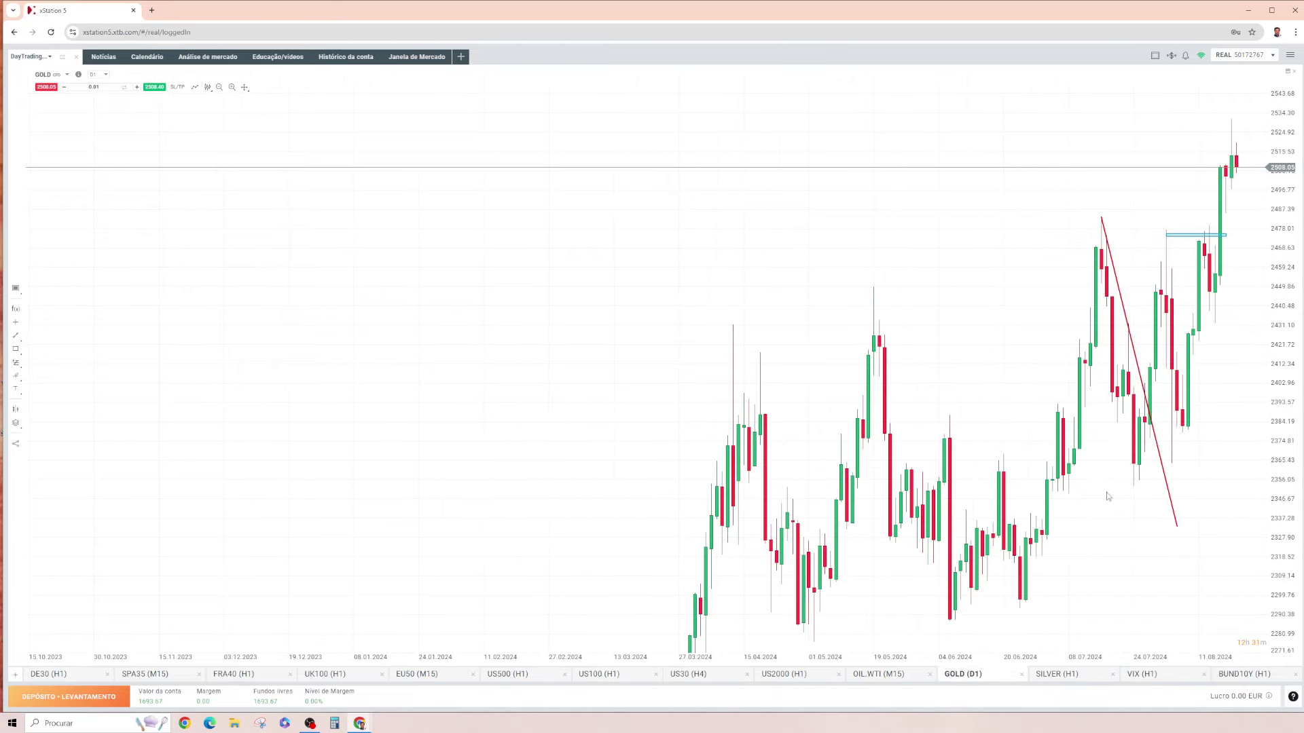
pyautogui.click(1064, 681)
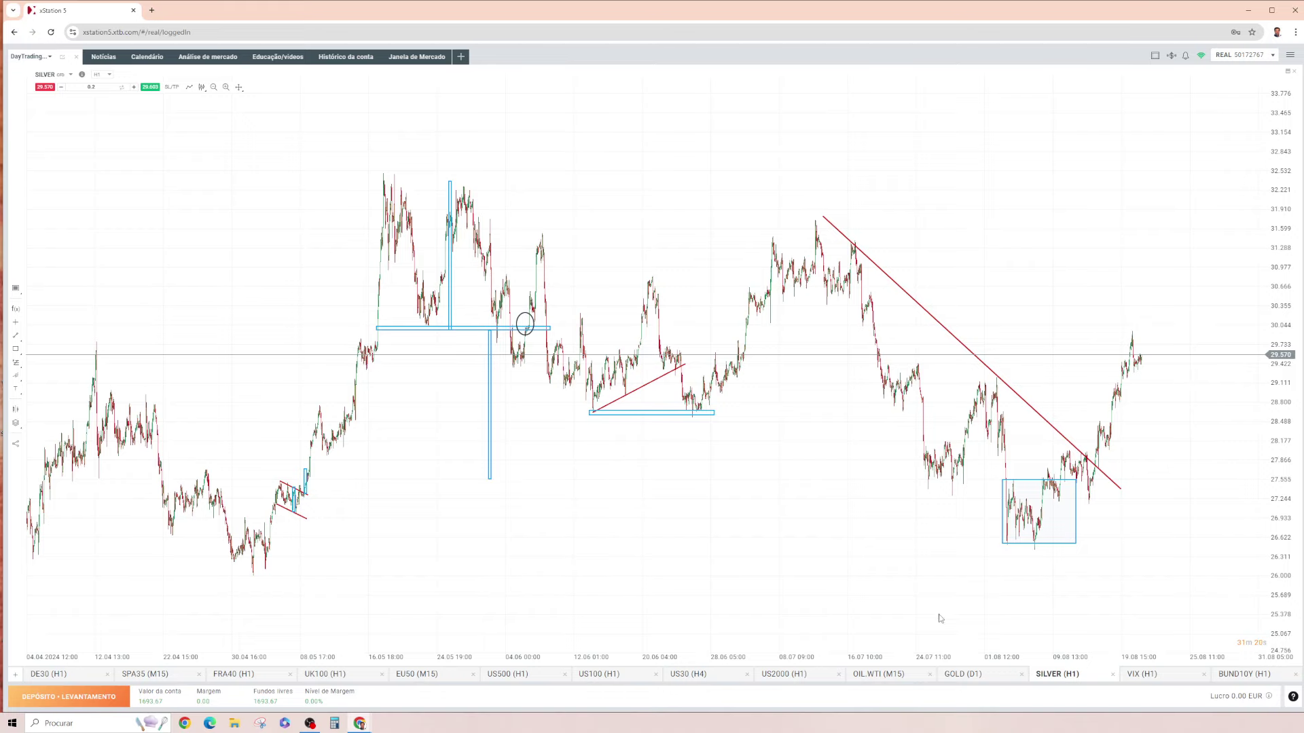
pyautogui.click(881, 675)
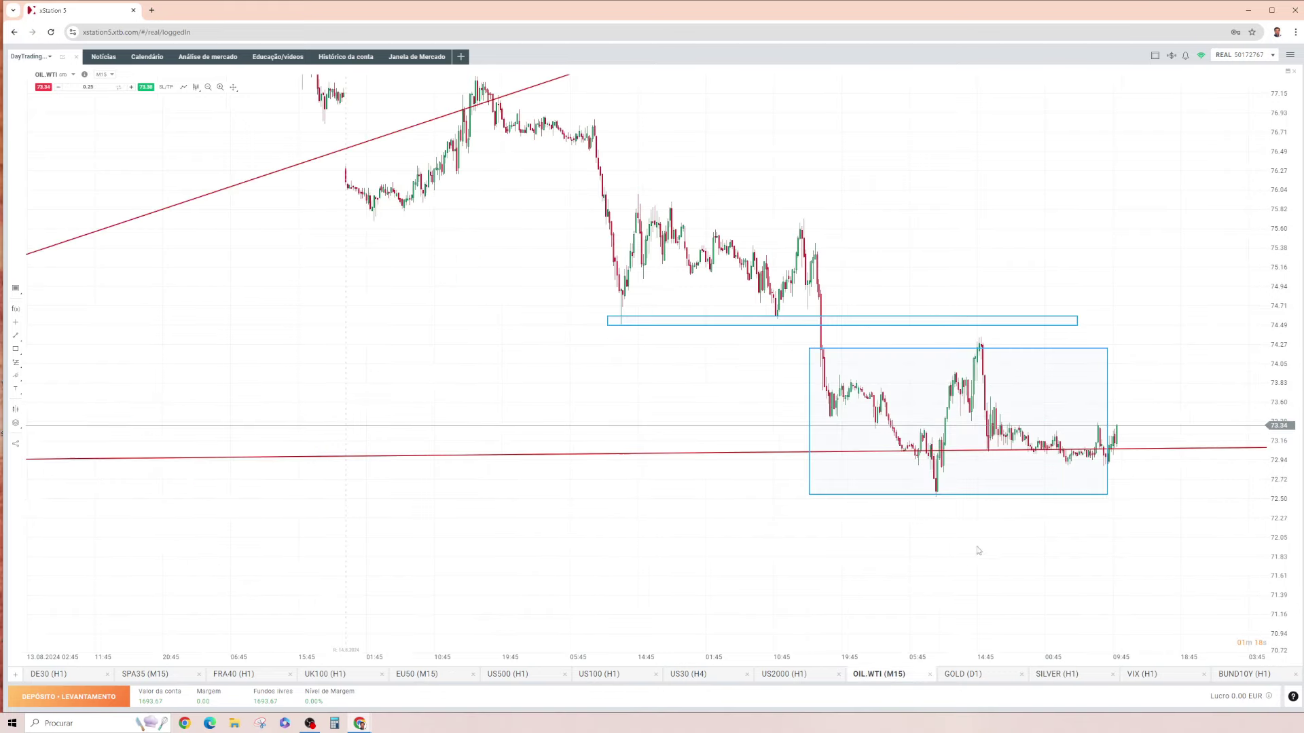
pyautogui.scroll(-2, 1043, 498)
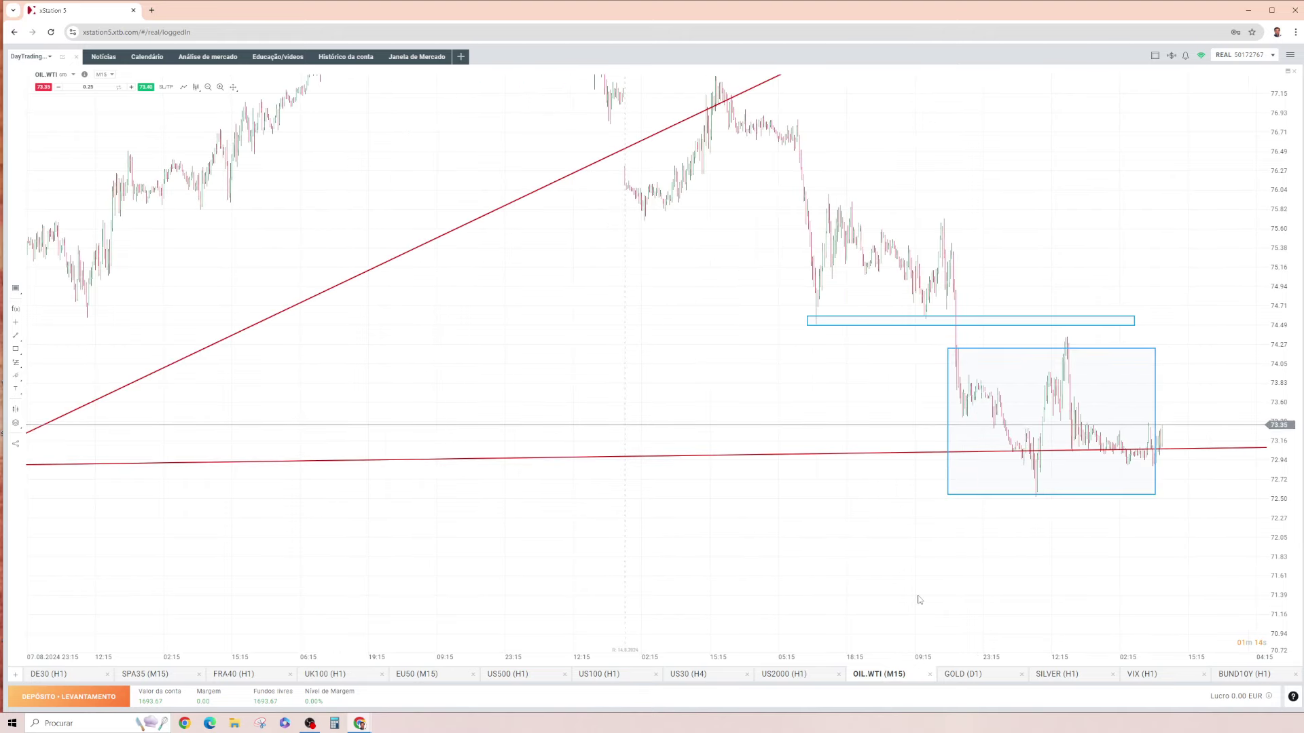
# Step: Go through the DE30 (H1), SPA35 (M15) and FRA40 (H1) index charts
pyautogui.click(49, 676)
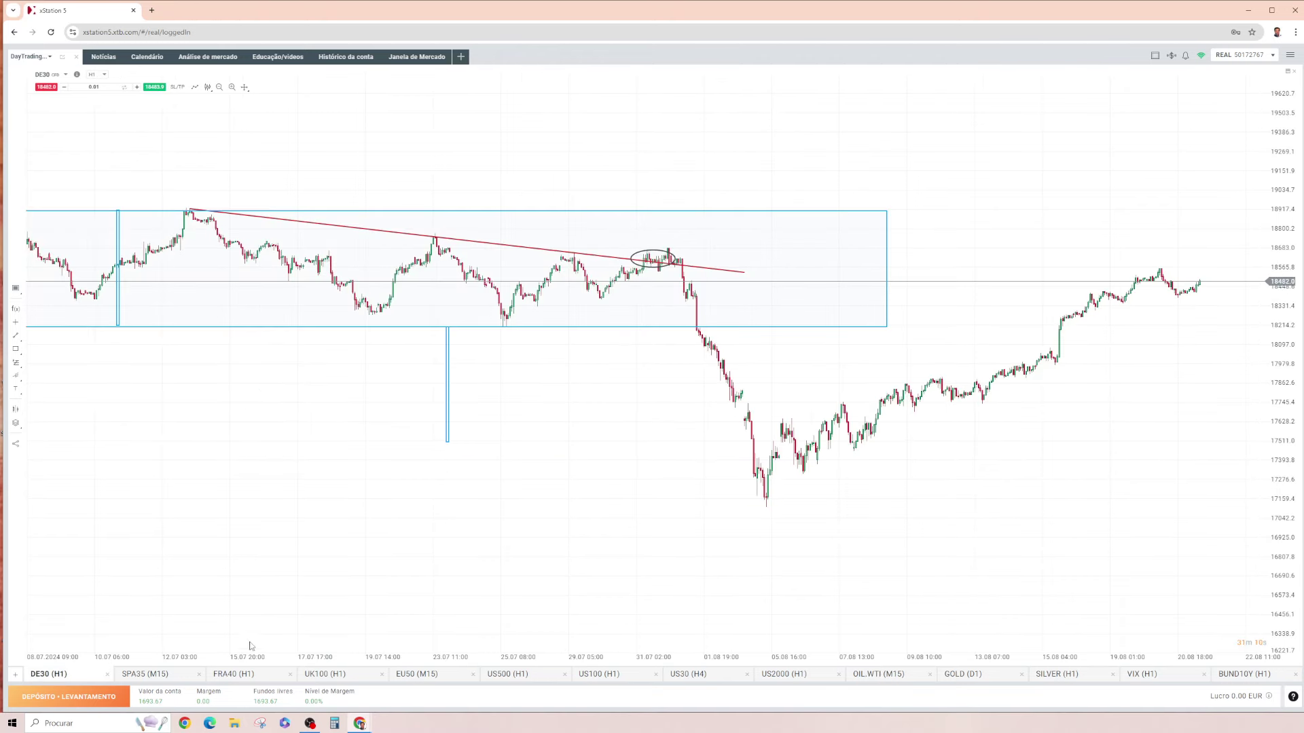
pyautogui.click(146, 675)
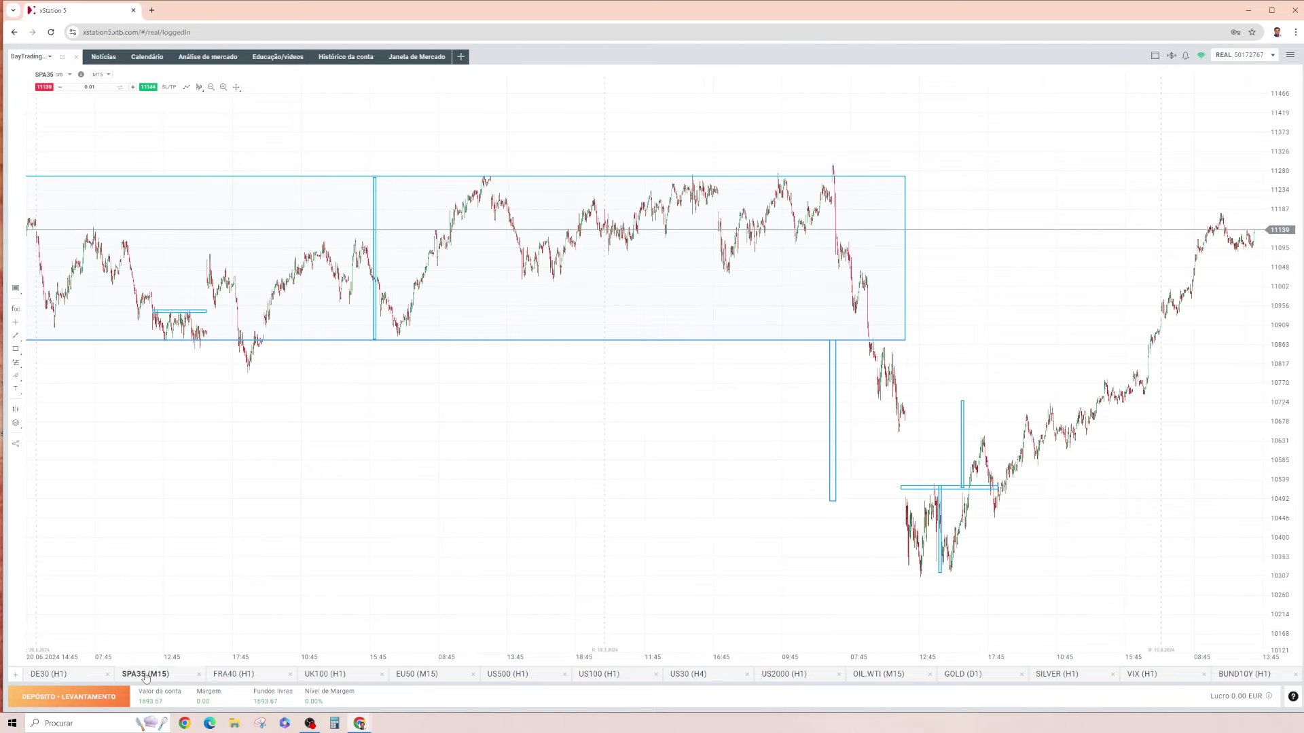
pyautogui.click(234, 674)
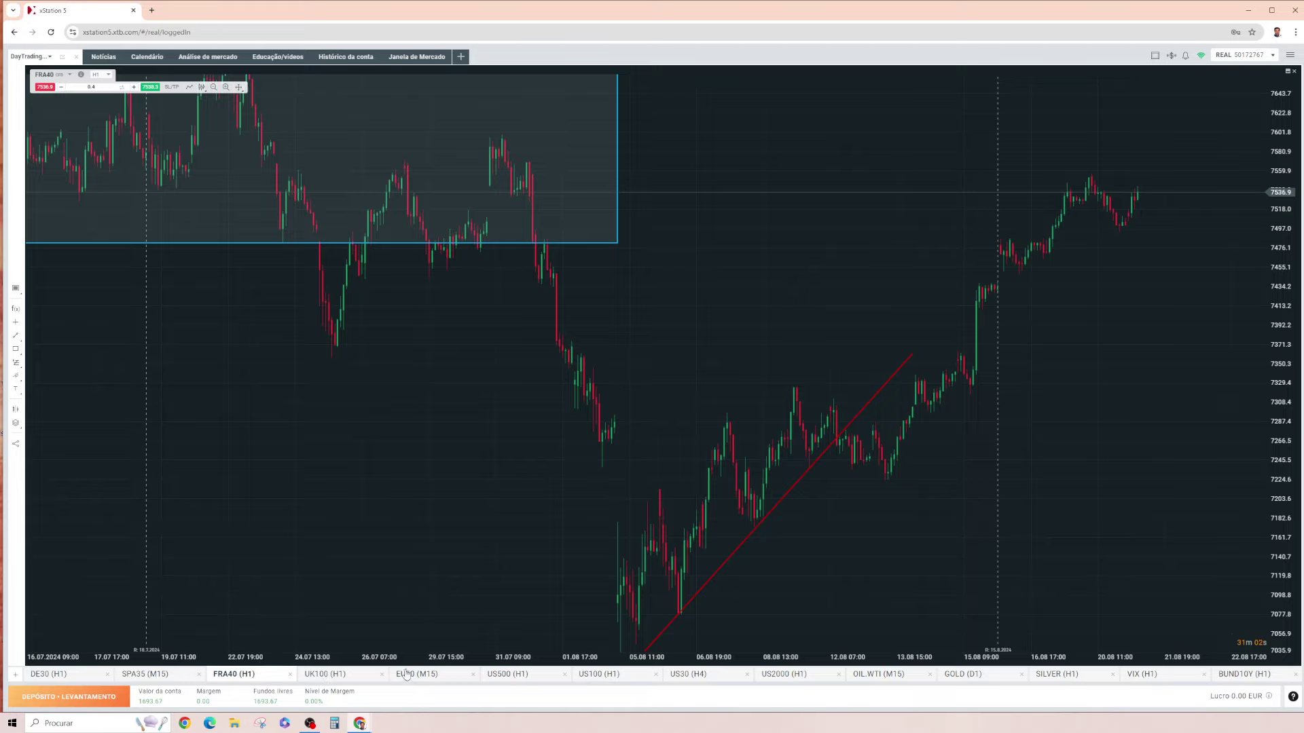
# Step: Draw a thin horizontal rectangle at about the 8308 level on the UK100 (H1) chart, from mid-August to beyond the latest candle
pyautogui.click(347, 678)
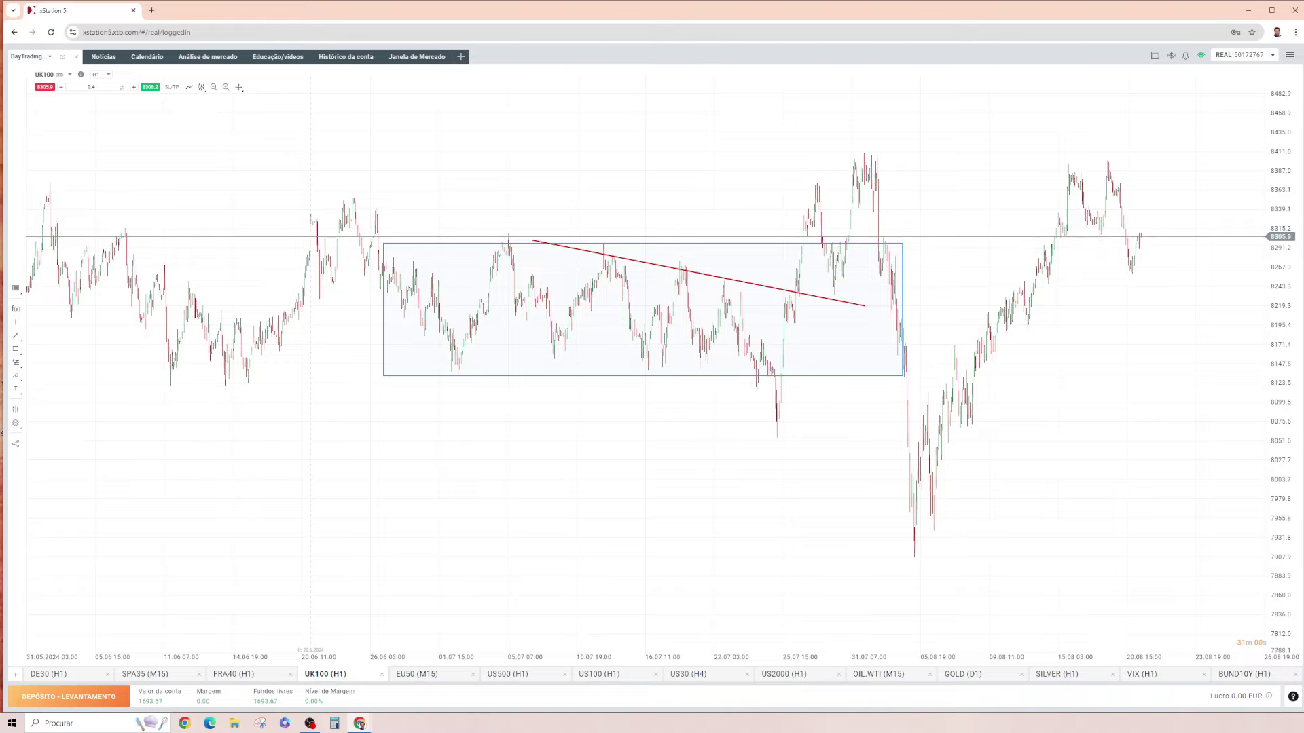
pyautogui.scroll(5, 1071, 249)
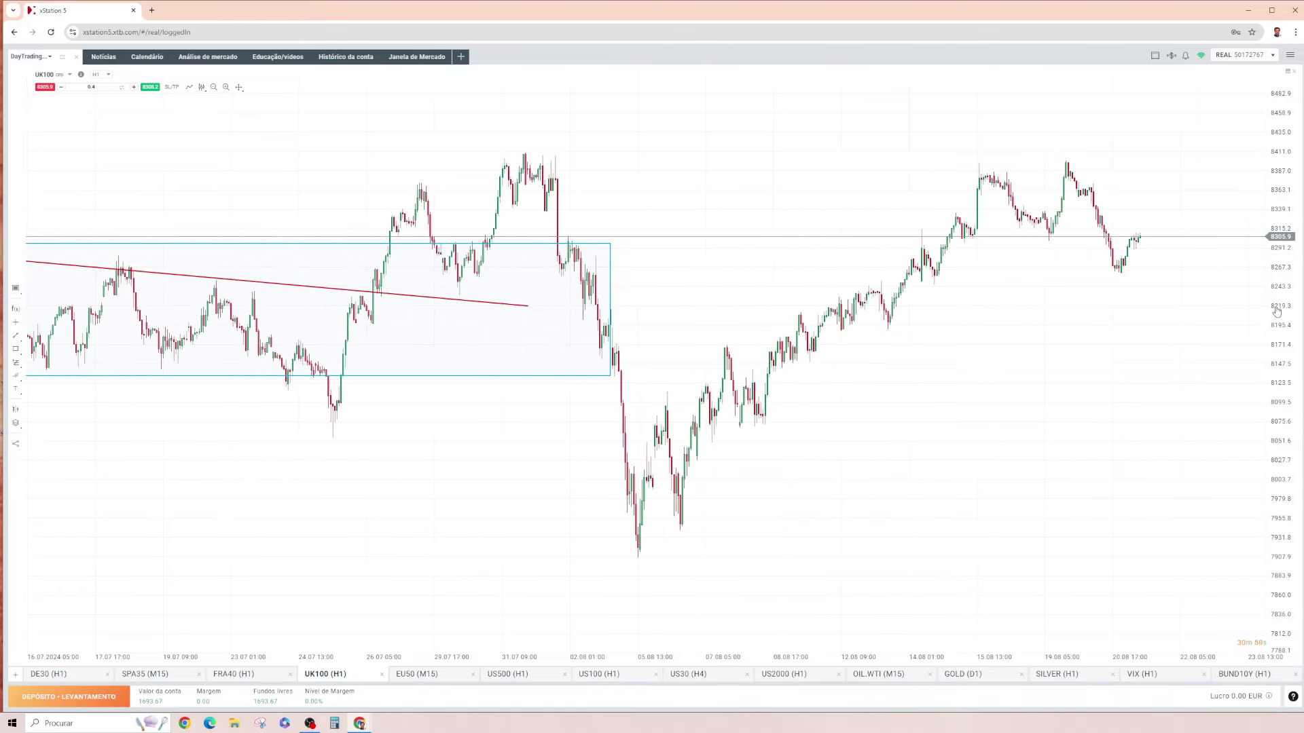
pyautogui.click(15, 350)
pyautogui.moveTo(954, 287); pyautogui.dragTo(1251, 291)
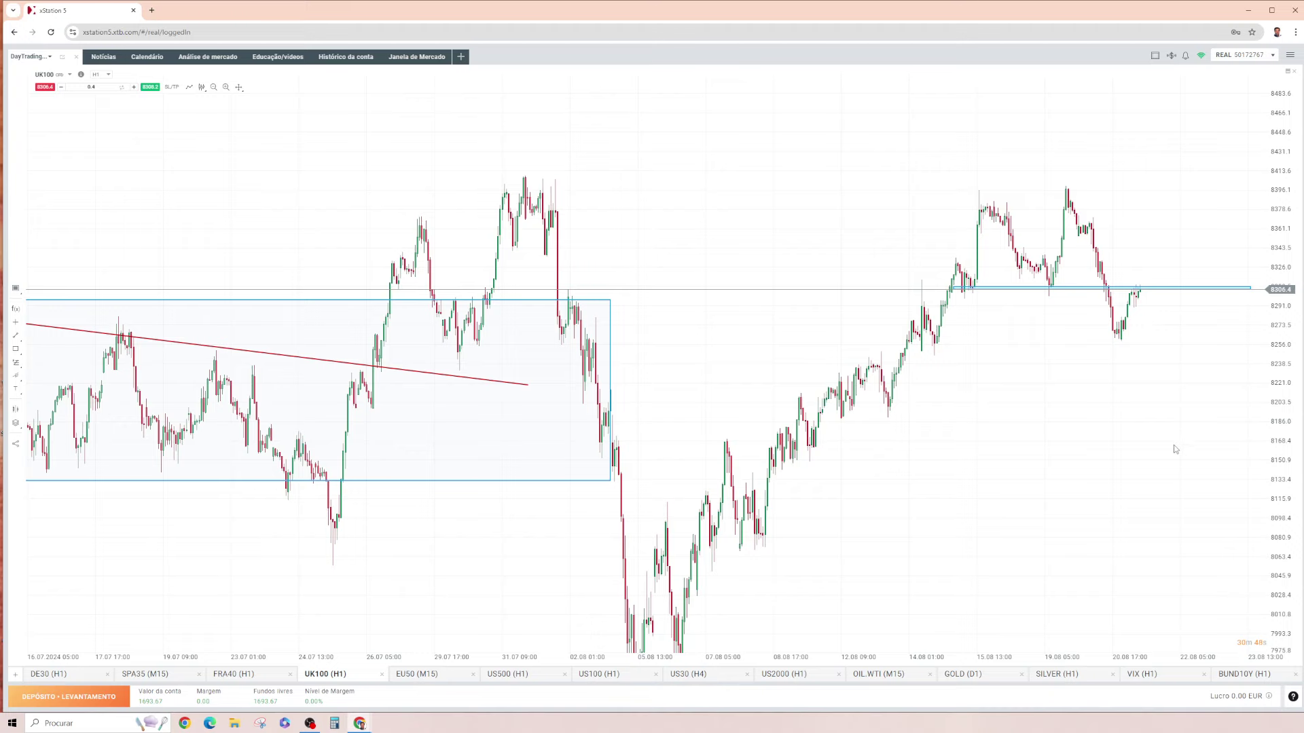
# Step: Go through the EU50 (M15), US500 (H1), US100 (H1) and US2000 (H1) index charts
pyautogui.click(432, 676)
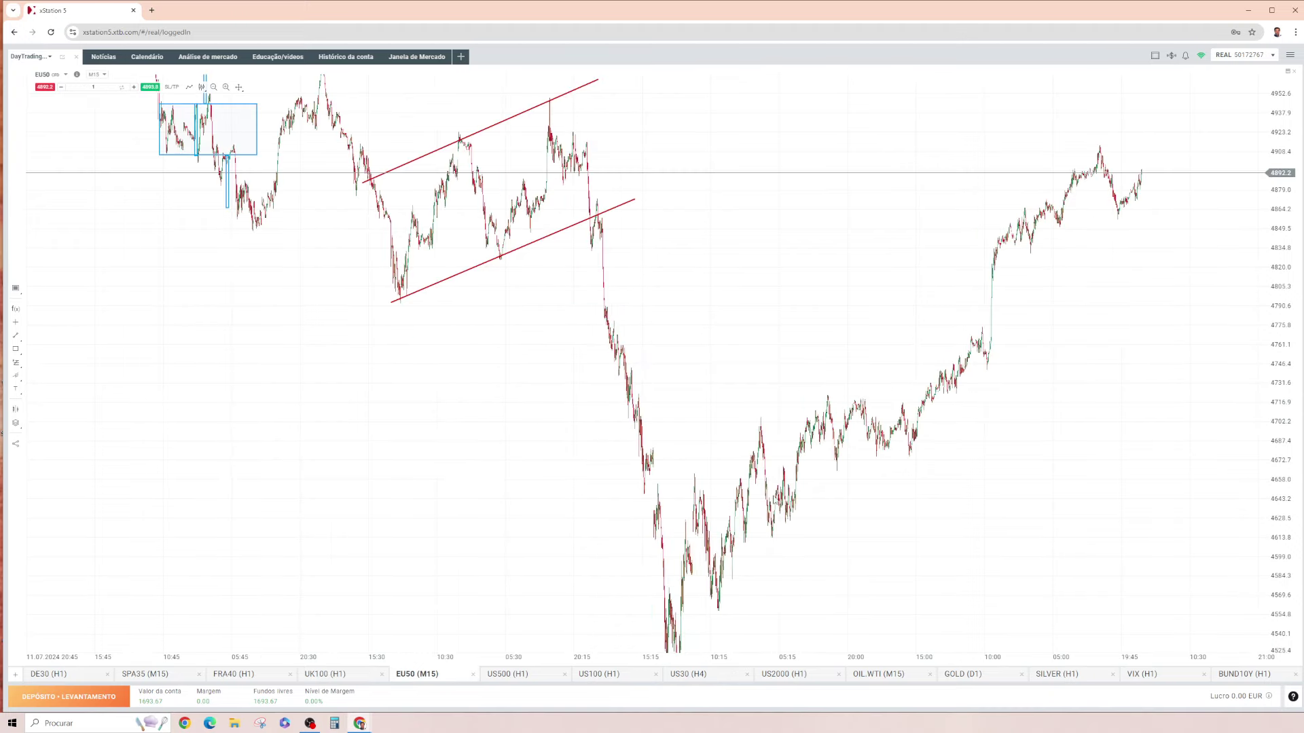
pyautogui.click(511, 677)
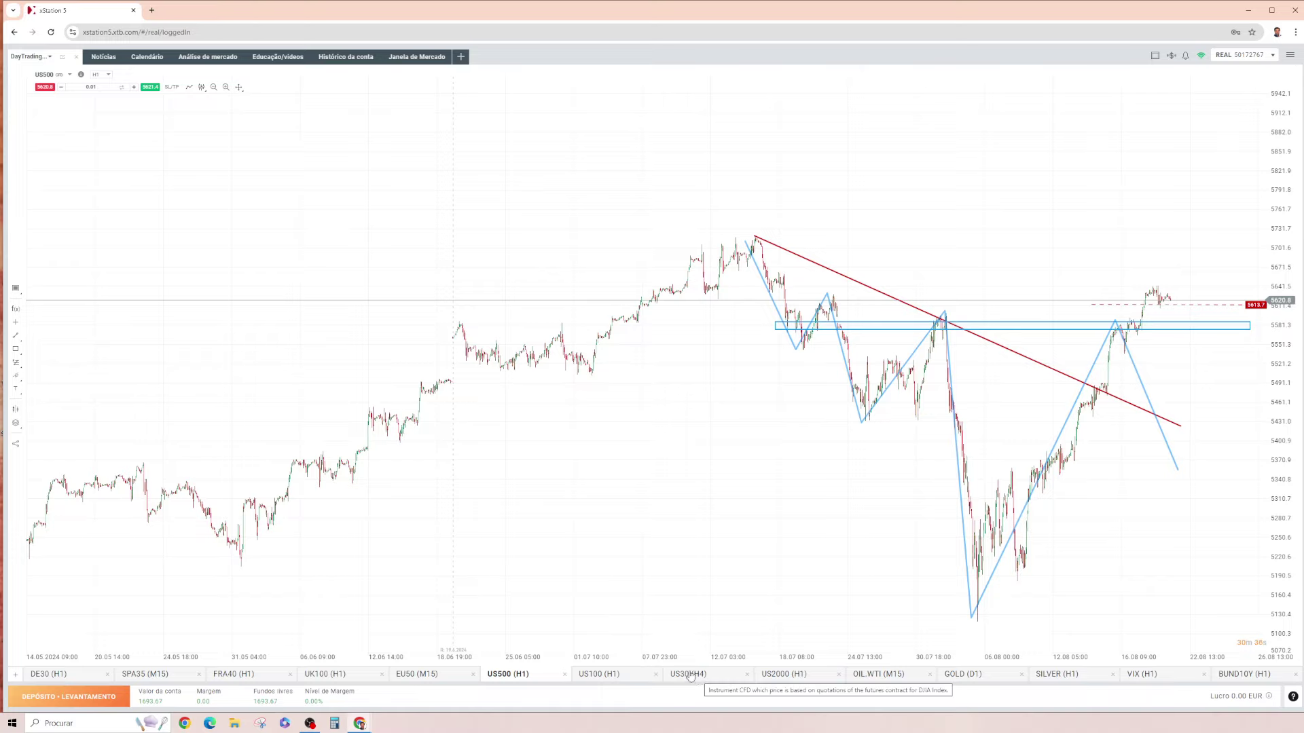
pyautogui.click(595, 674)
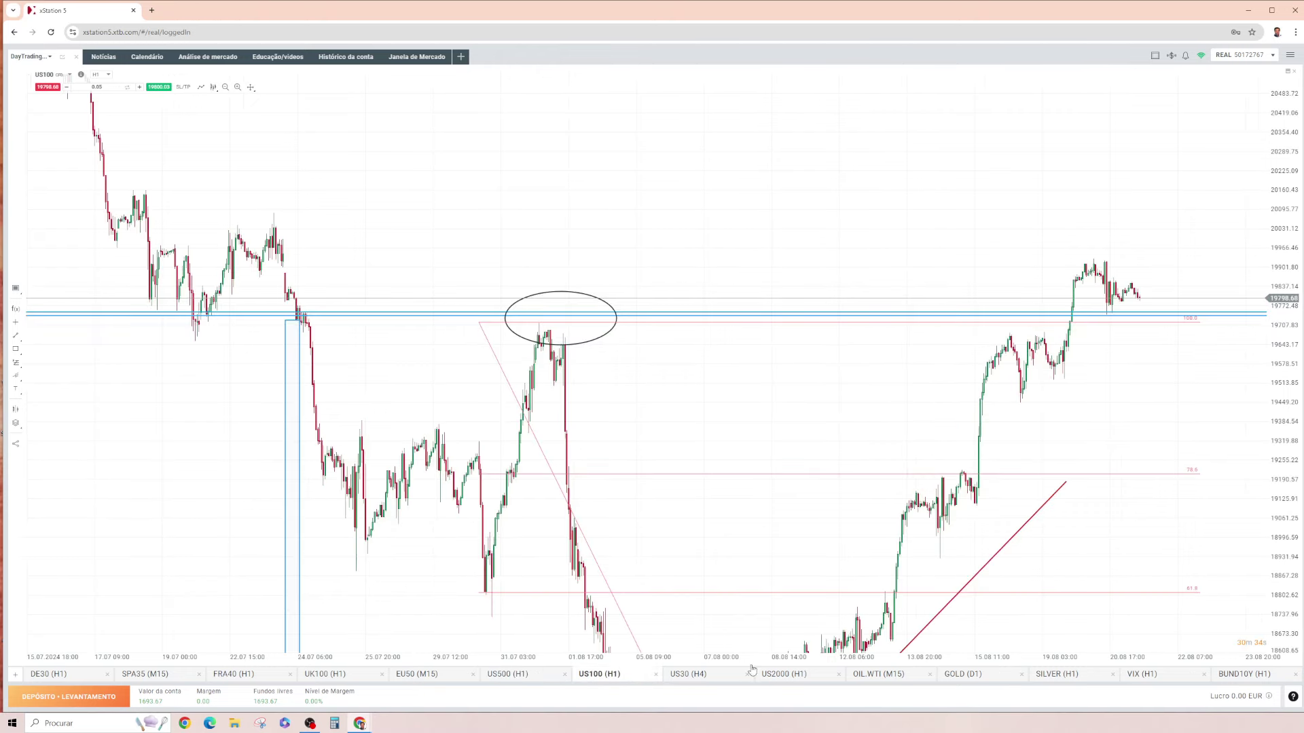
pyautogui.click(785, 675)
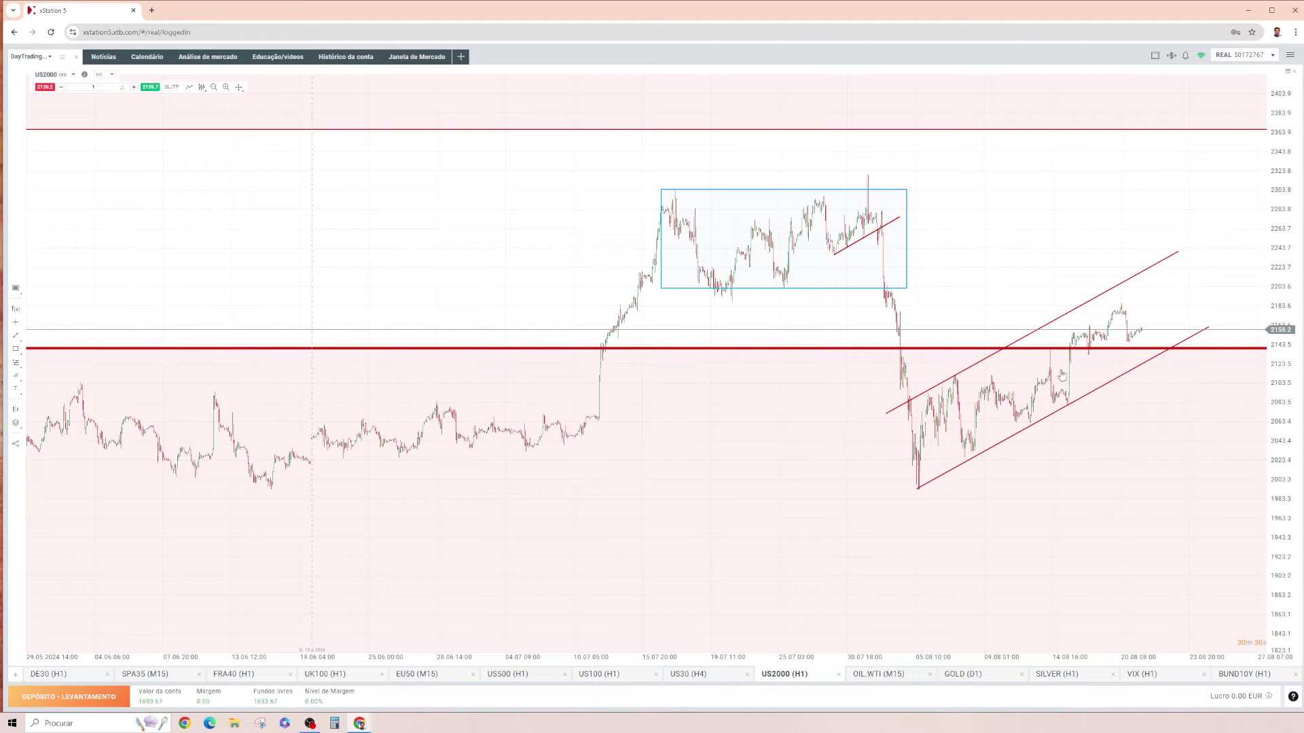
# Step: Show a wider price range and longer history on the US30 (H4) chart and turn on the crosshair
pyautogui.click(705, 677)
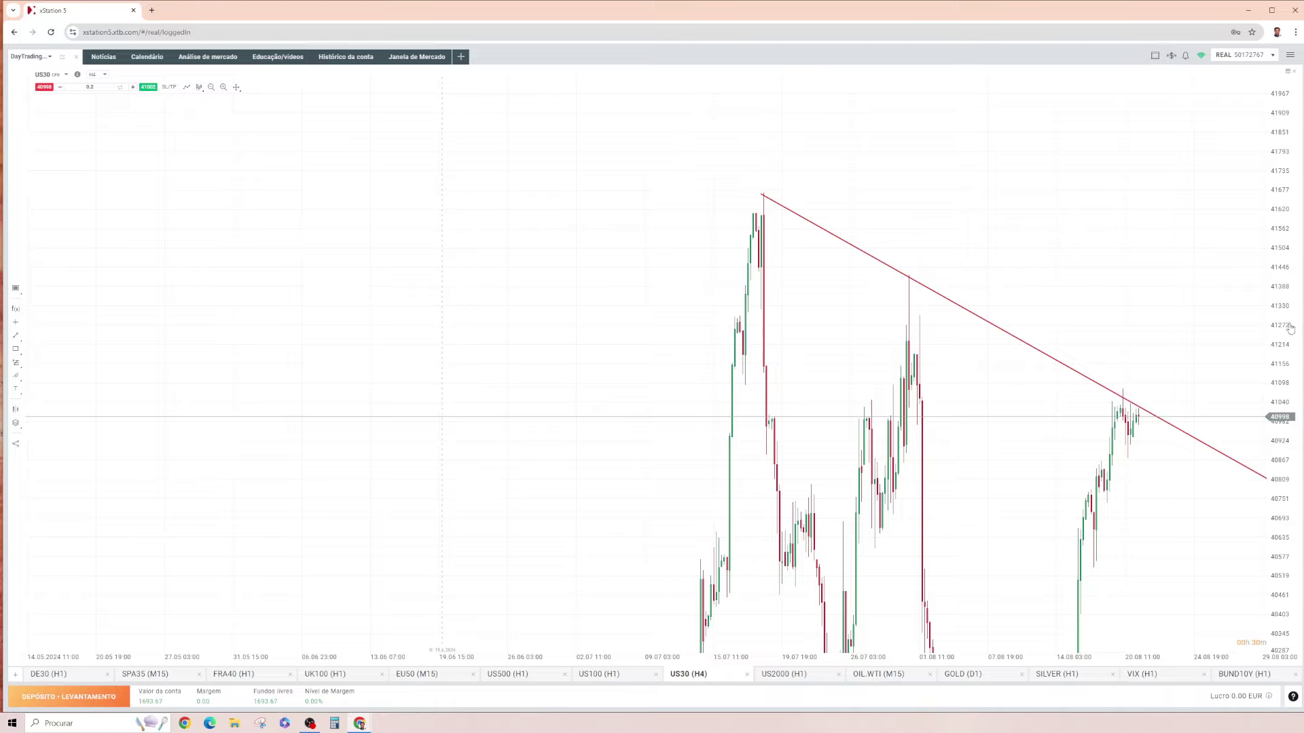
pyautogui.moveTo(1289, 316); pyautogui.dragTo(1116, 385)
pyautogui.scroll(2, 1222, 364)
pyautogui.scroll(-5, 1223, 353)
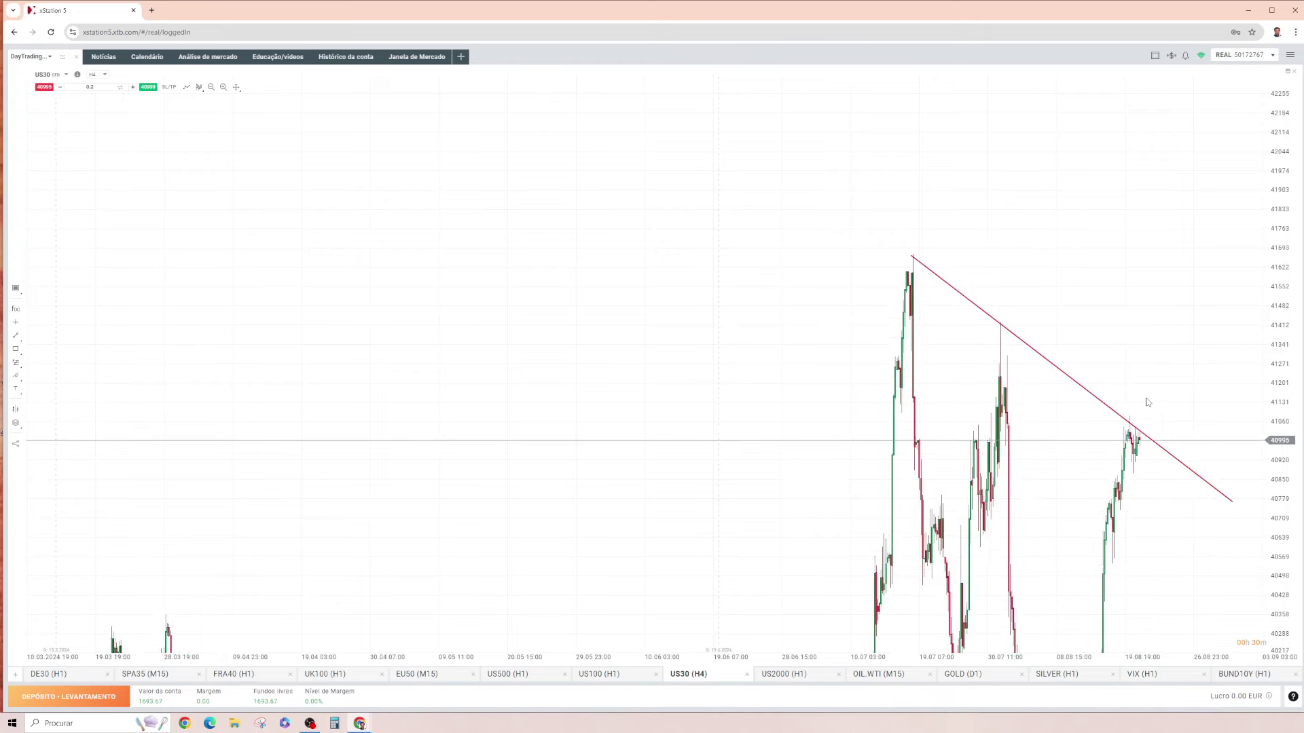
pyautogui.click(16, 322)
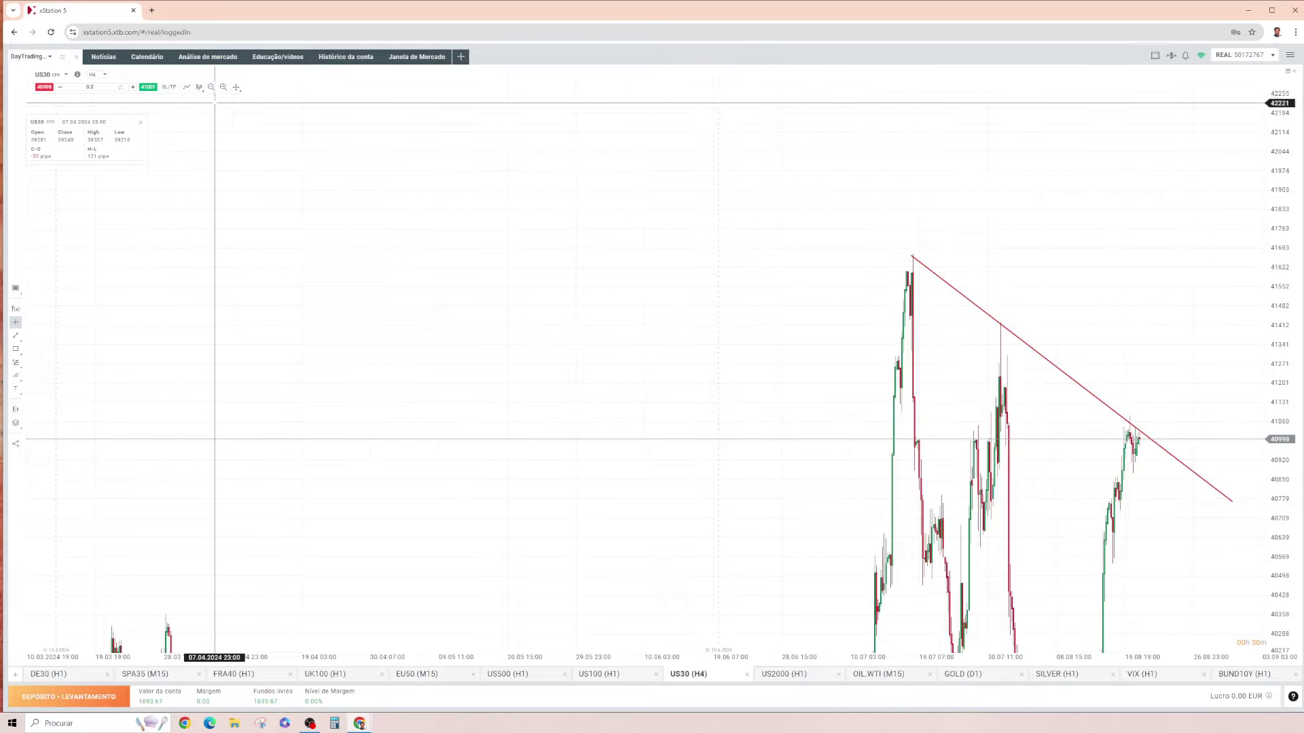
# Step: Check the one-day Forex heatmap in the market analysis and open the DayTrading Forex workspace
pyautogui.click(208, 56)
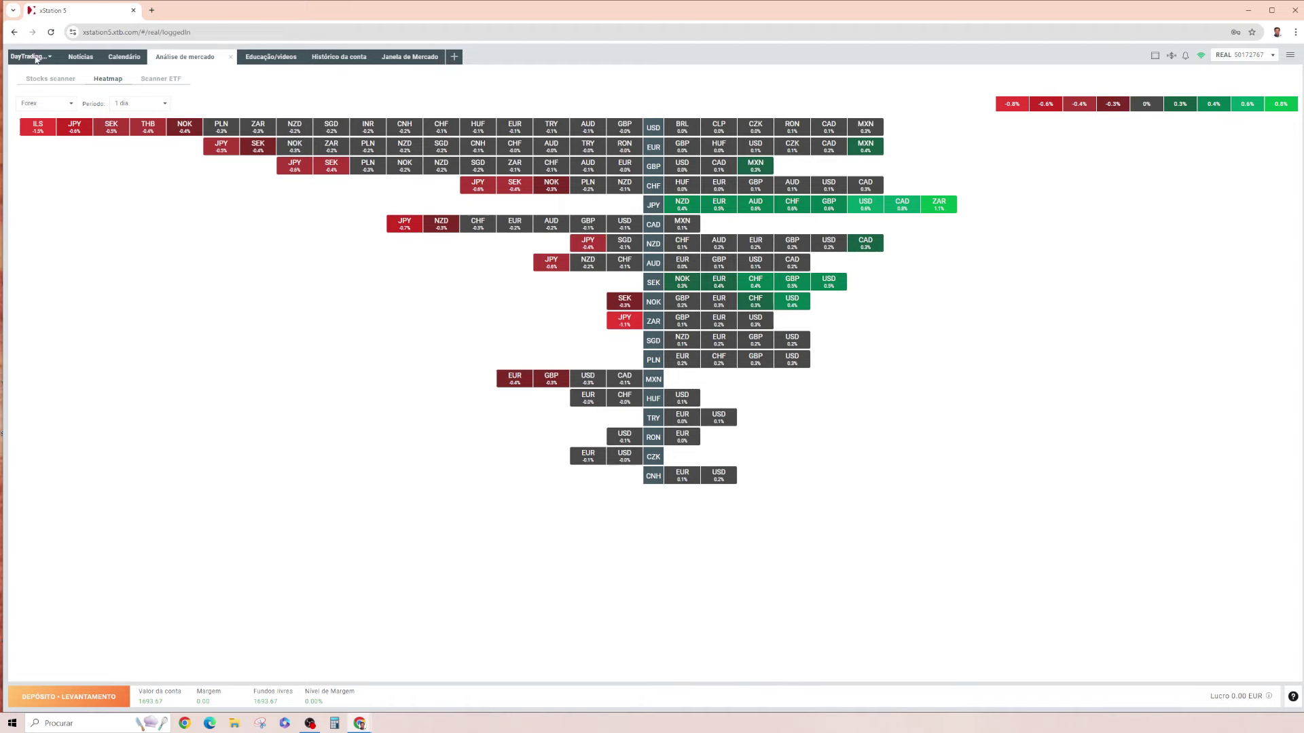
pyautogui.click(36, 59)
pyautogui.click(37, 61)
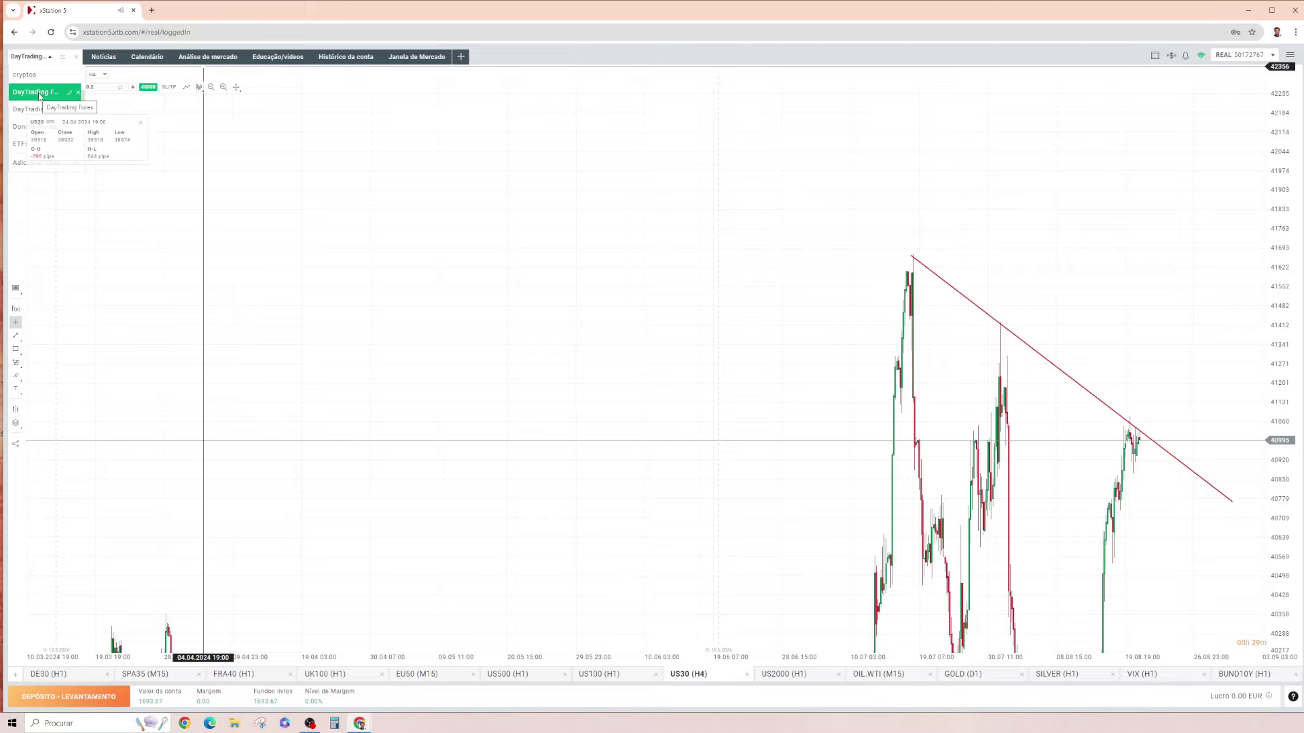
pyautogui.click(38, 95)
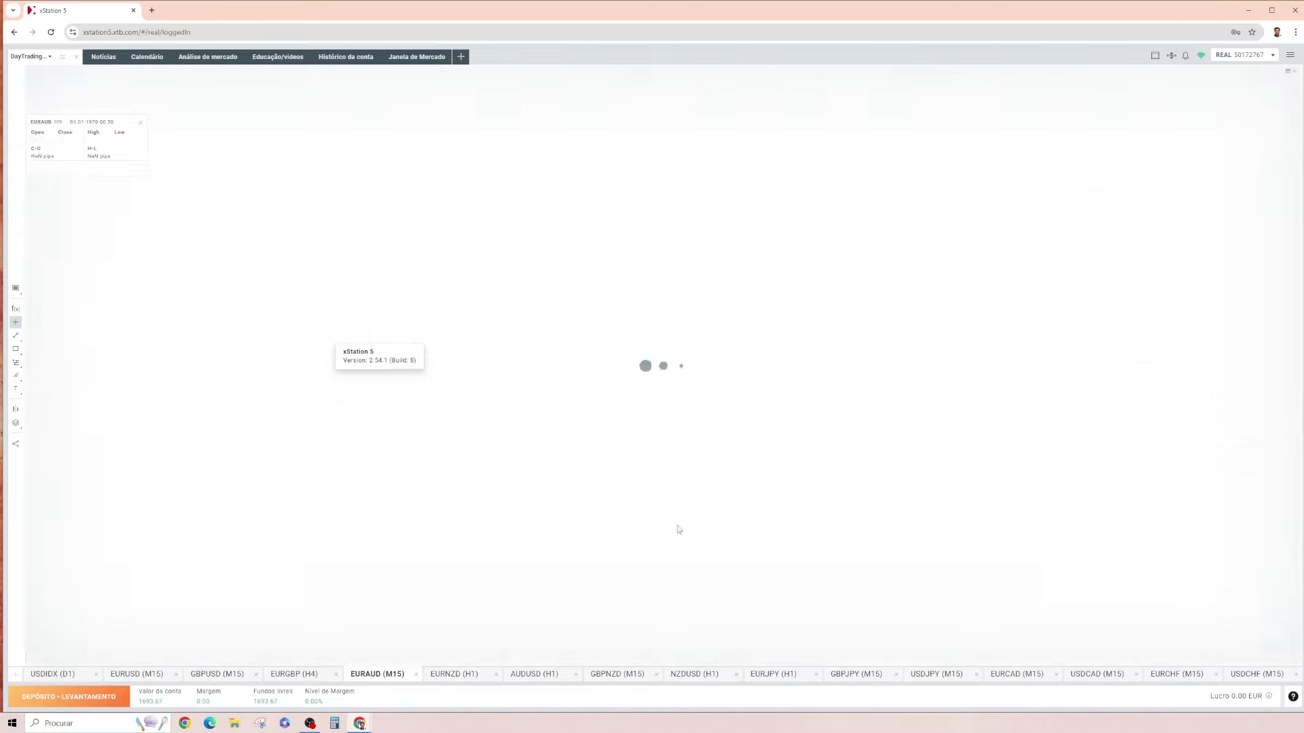